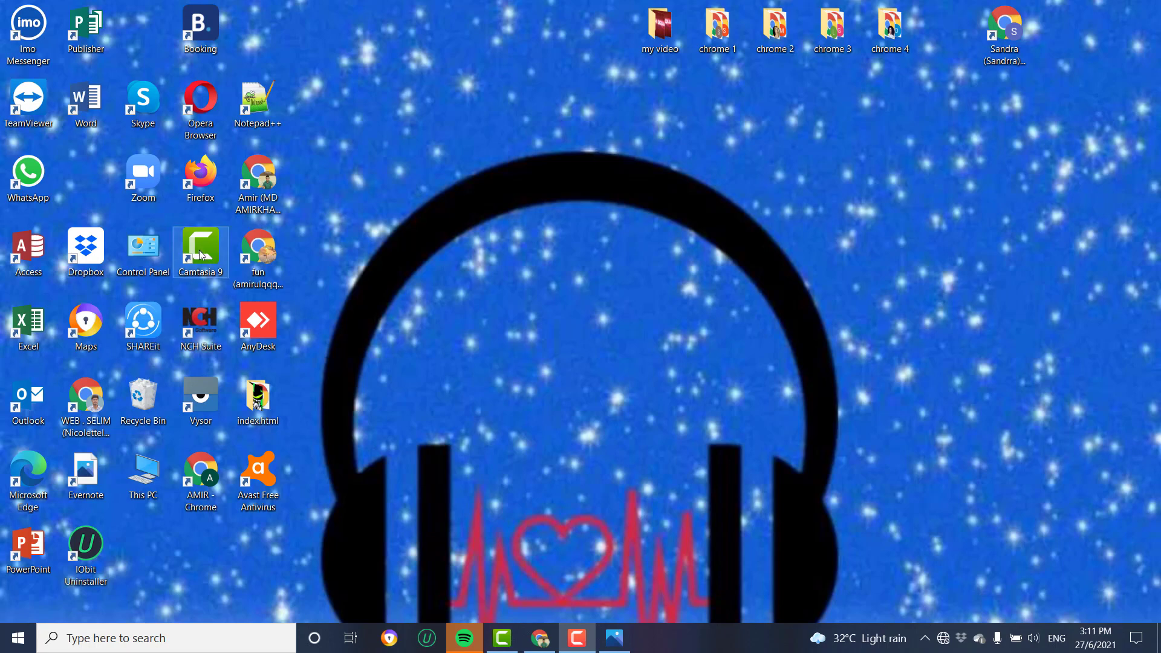
# View the Screenshot_22.png image of the recorder toolbar in Photos and close it
pyautogui.click(503, 638)
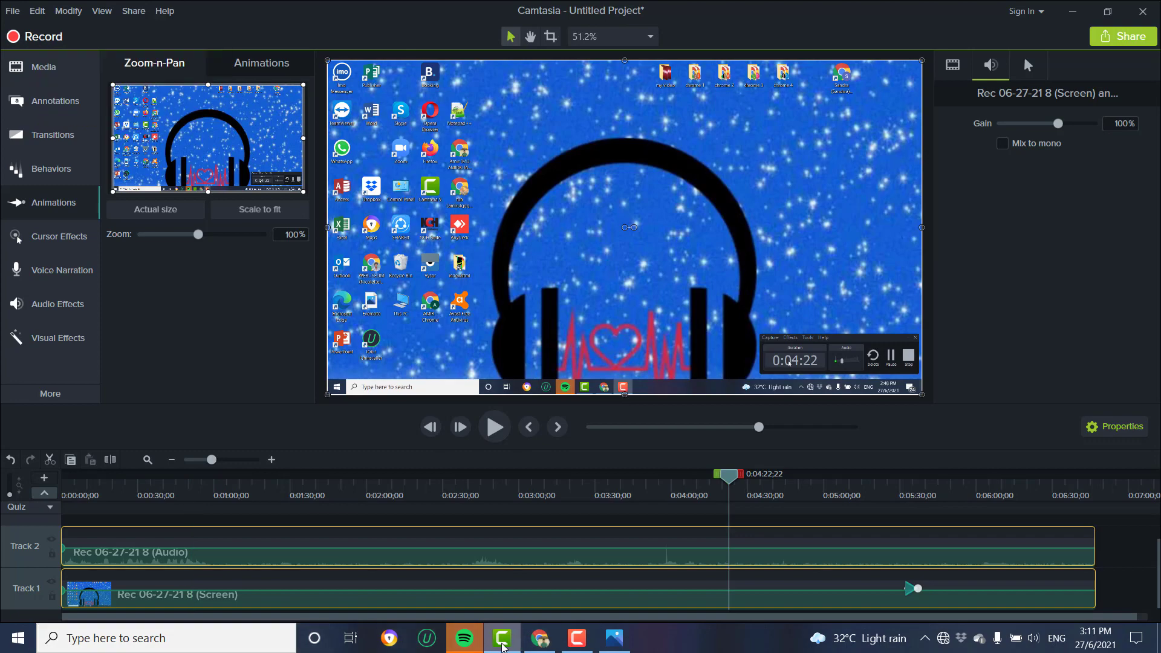
pyautogui.click(501, 638)
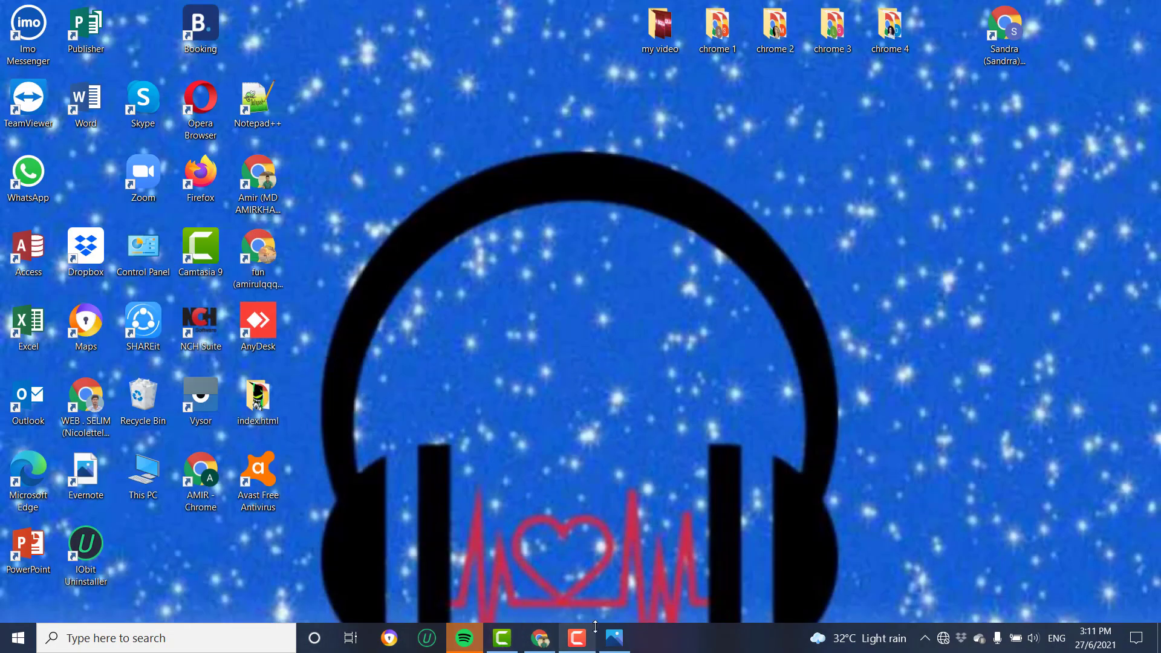
pyautogui.click(614, 638)
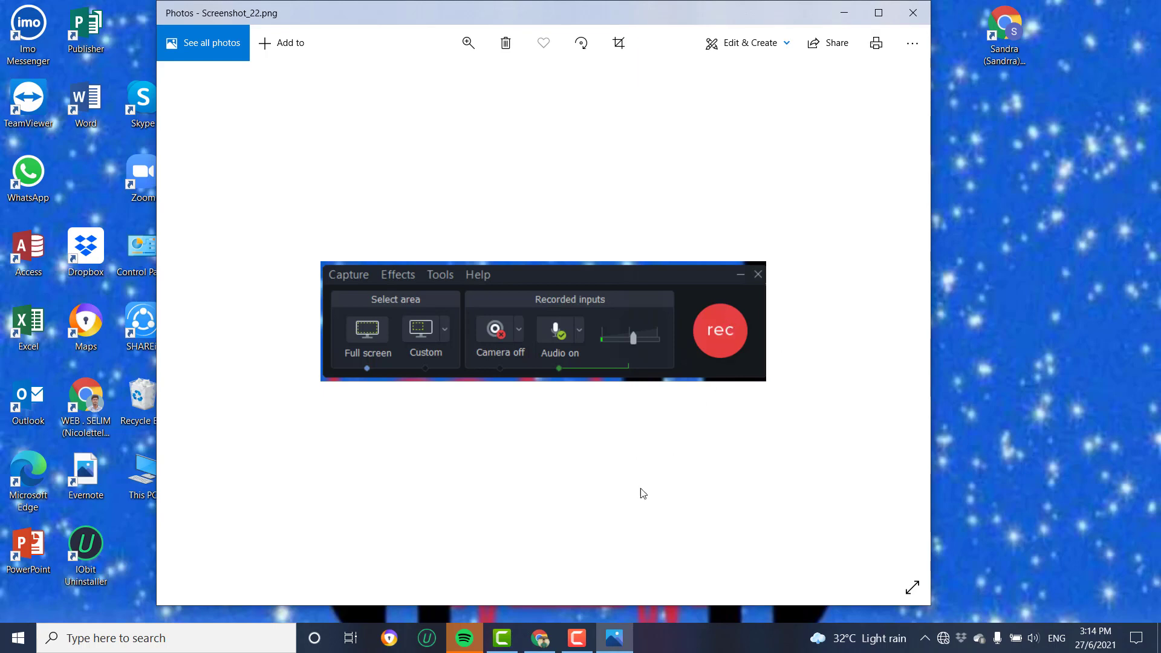
pyautogui.click(920, 15)
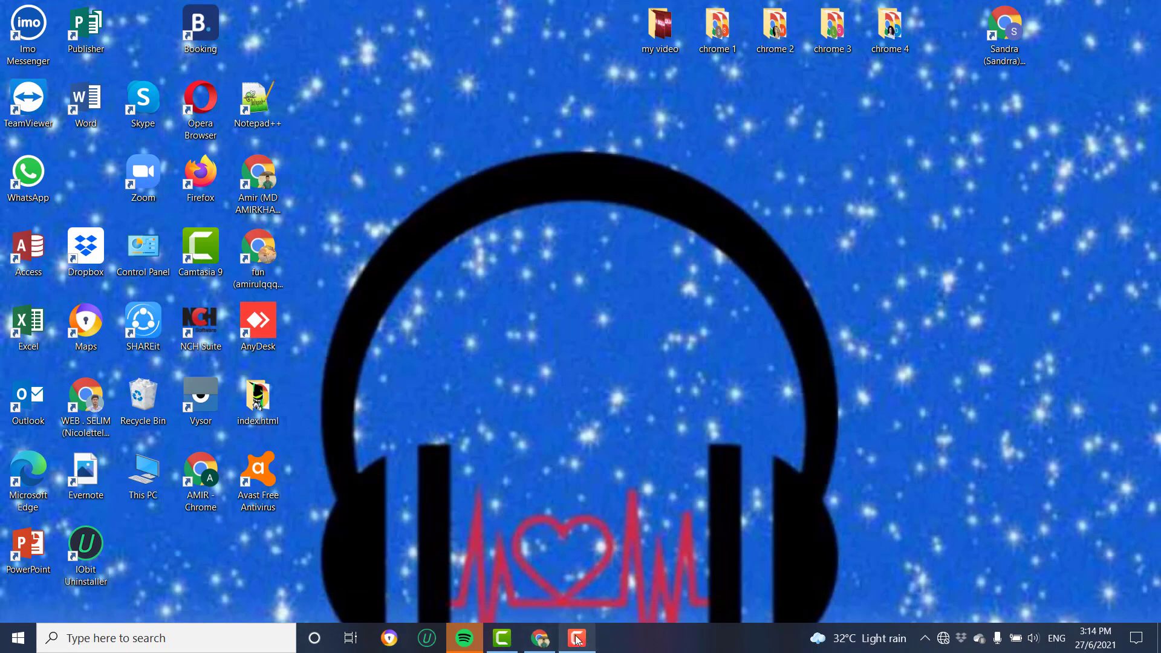
# Switch to YouTube Studio in Chrome, post the reply "thank you" to the first unanswered comment, and minimize the browser
pyautogui.moveTo(577, 639)
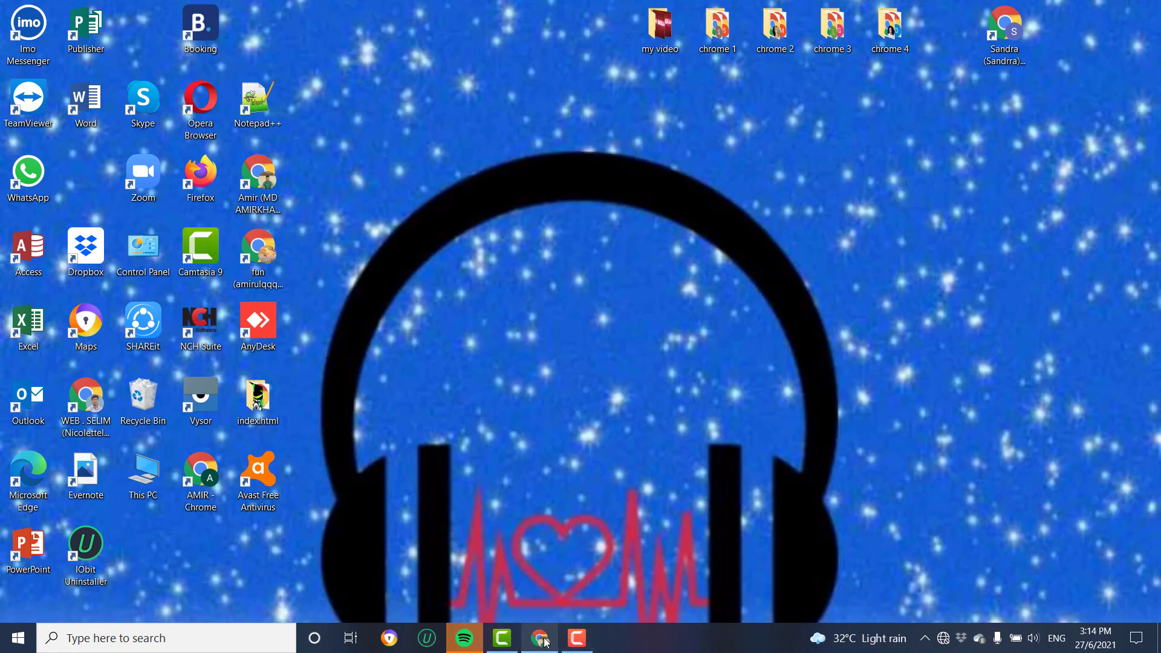
pyautogui.click(538, 571)
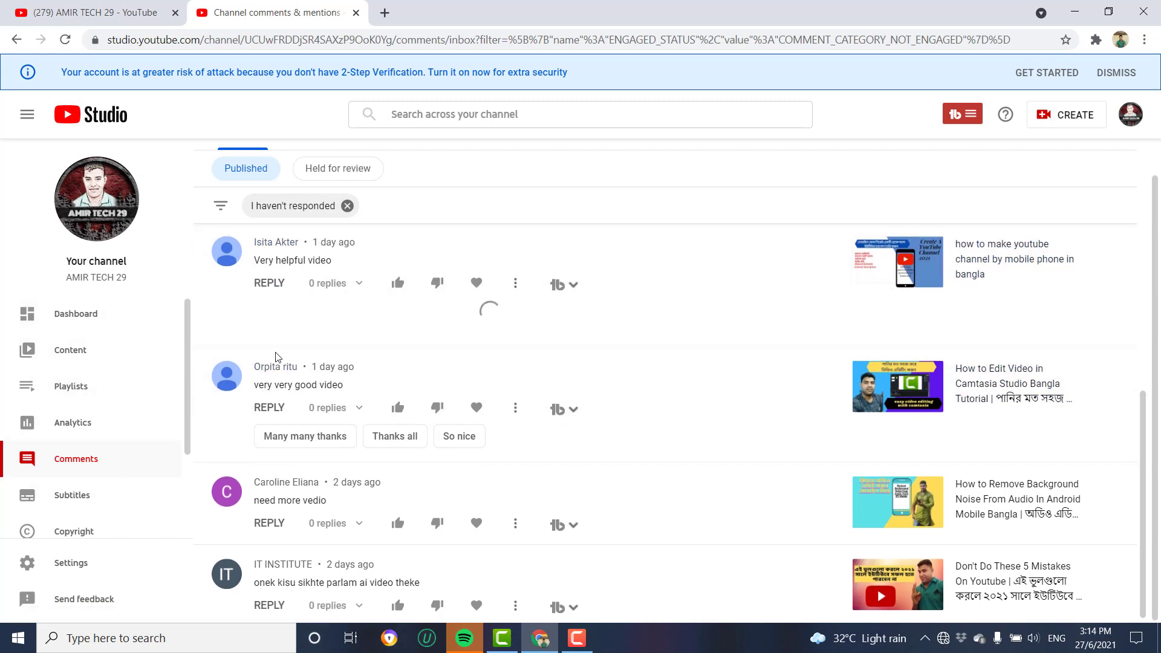
pyautogui.scroll(-1, 396, 416)
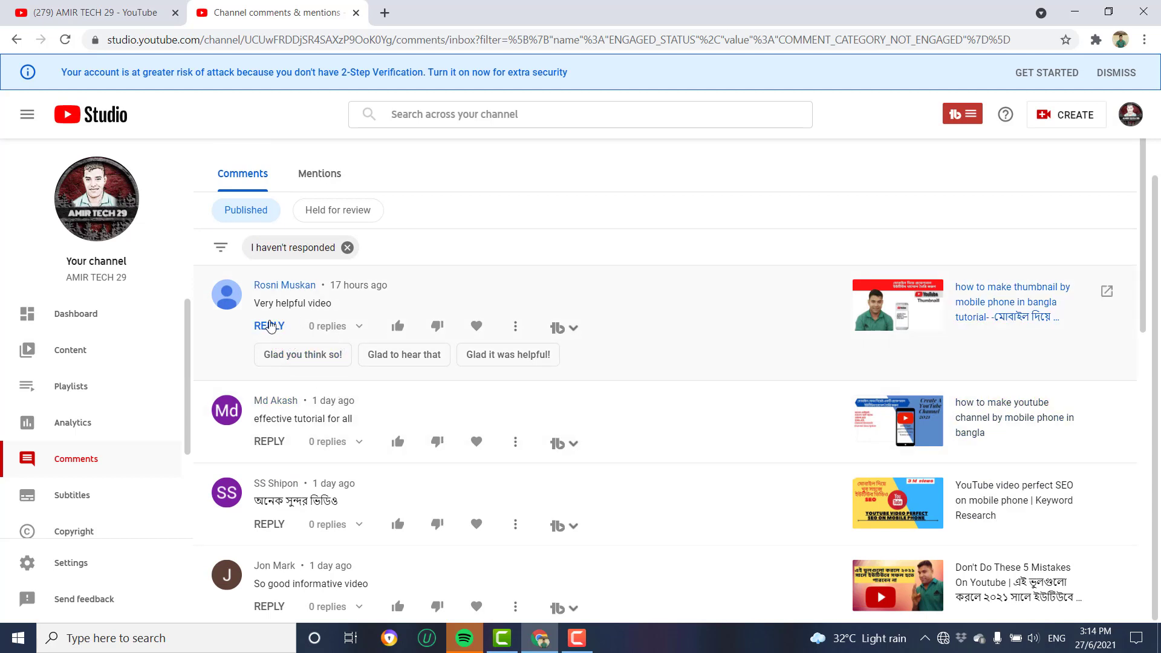
pyautogui.click(269, 327)
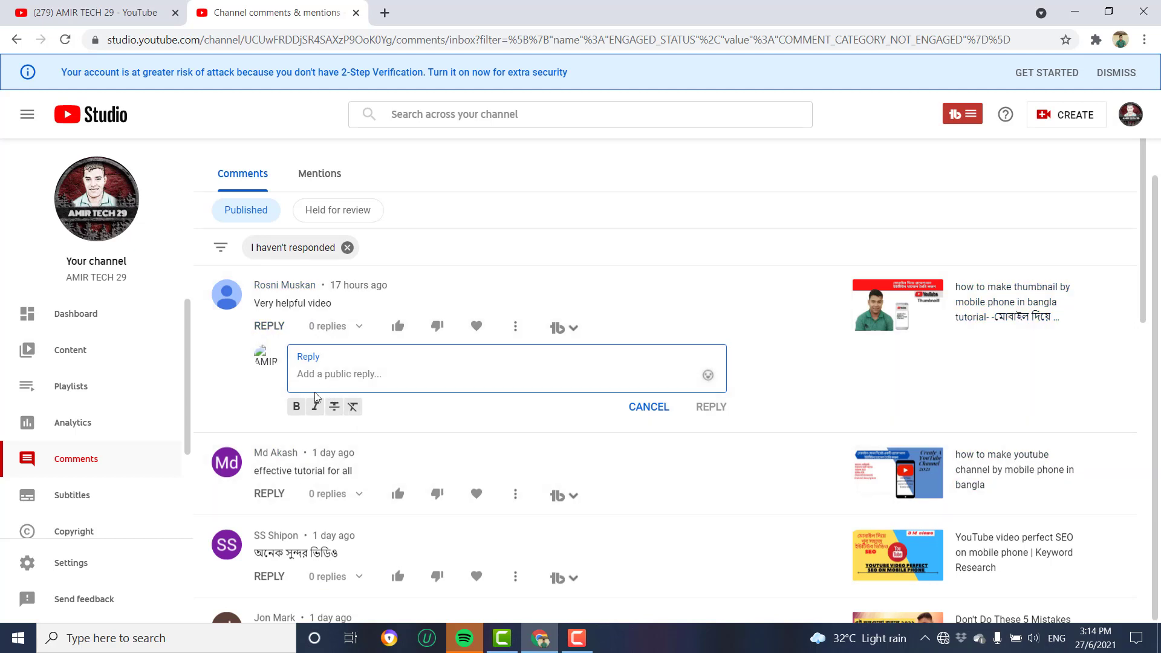
pyautogui.write('thank you')
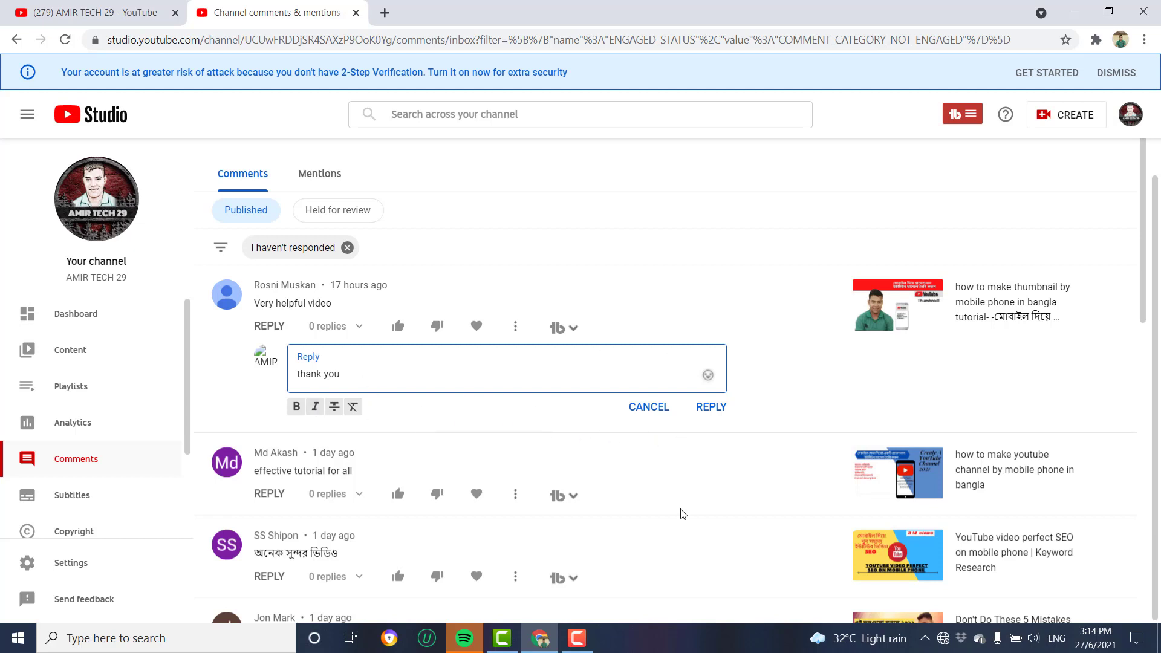
pyautogui.click(710, 407)
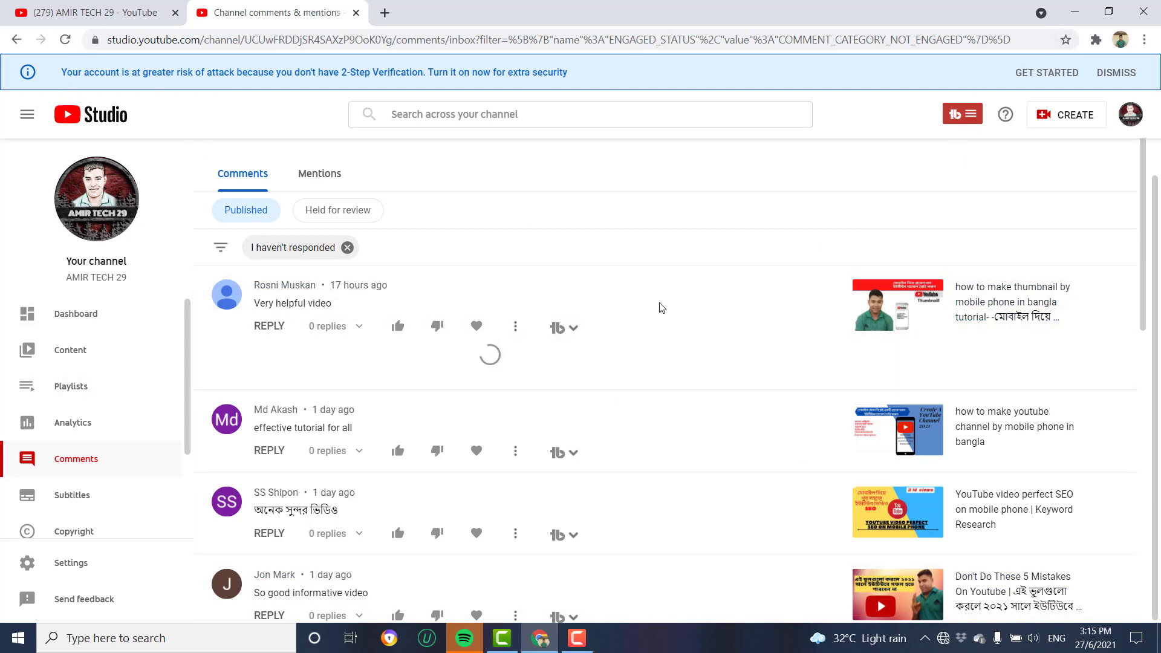
pyautogui.click(1075, 12)
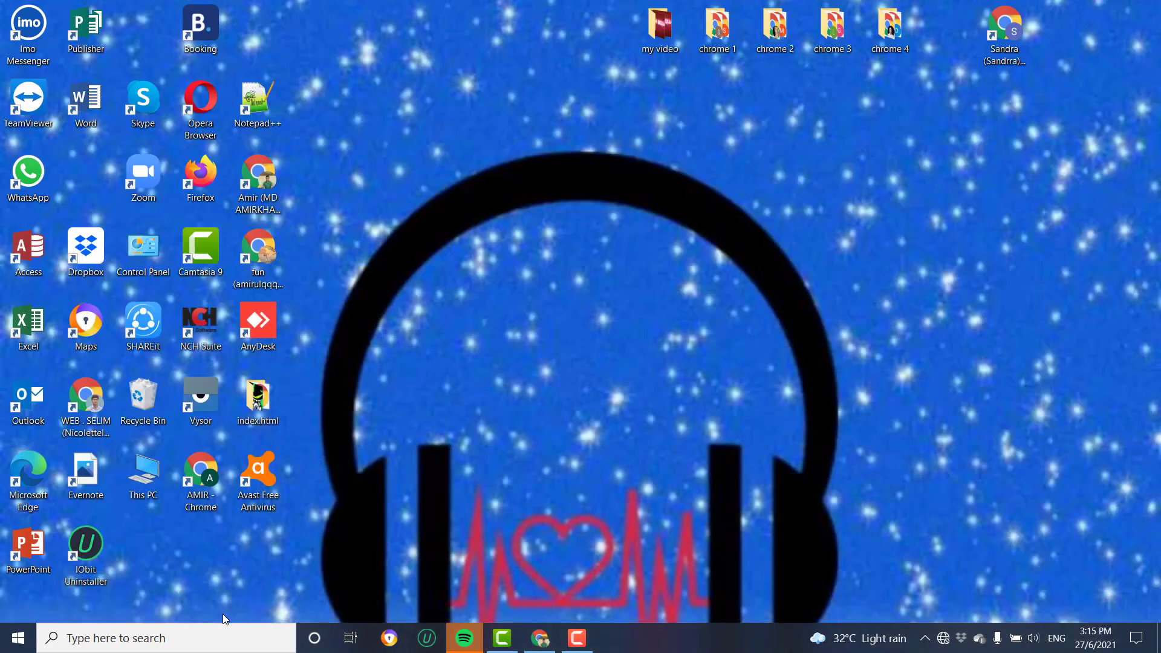
# Bring up the Camtasia recorder window and raise its audio input level to the maximum
pyautogui.click(504, 643)
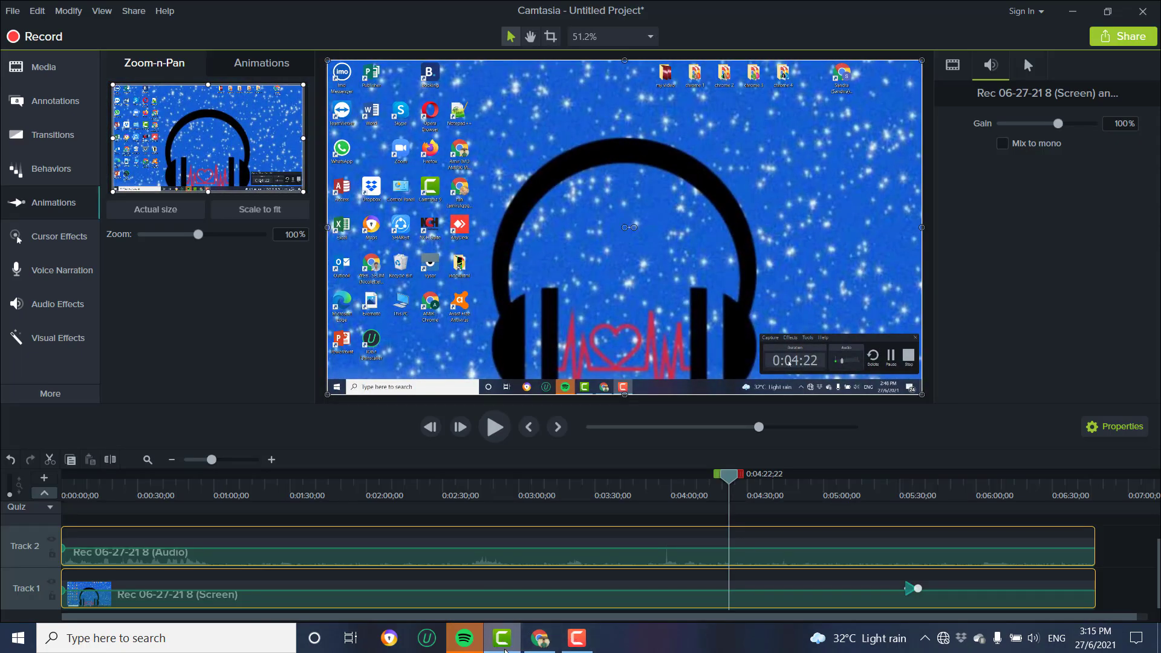
pyautogui.click(499, 640)
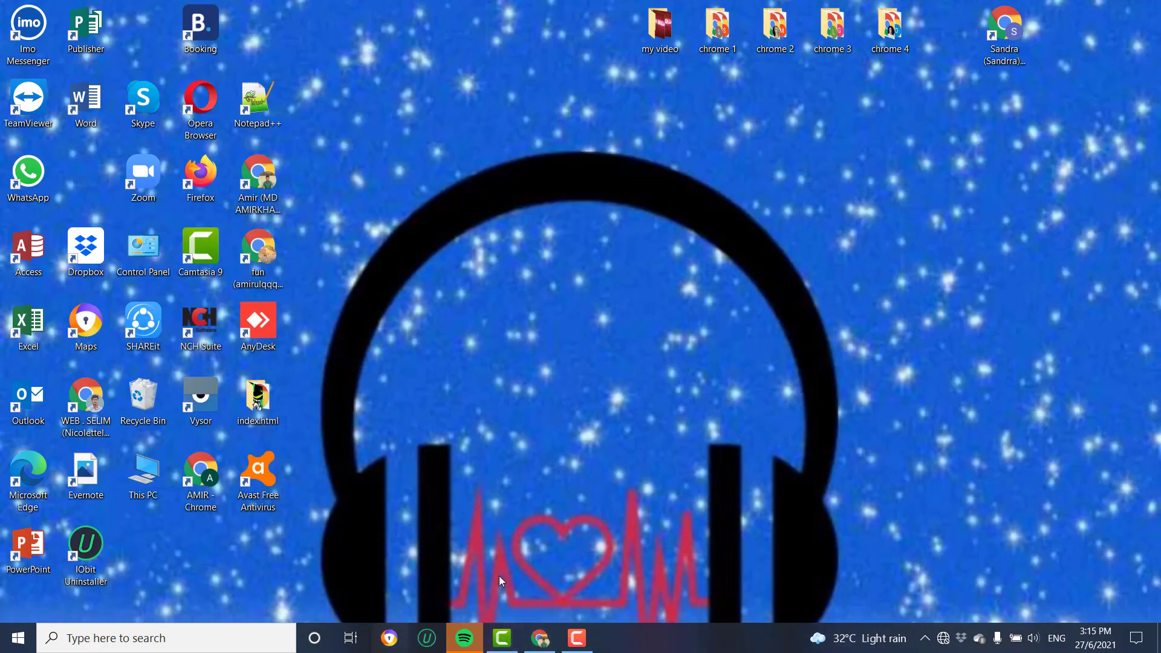
pyautogui.click(576, 637)
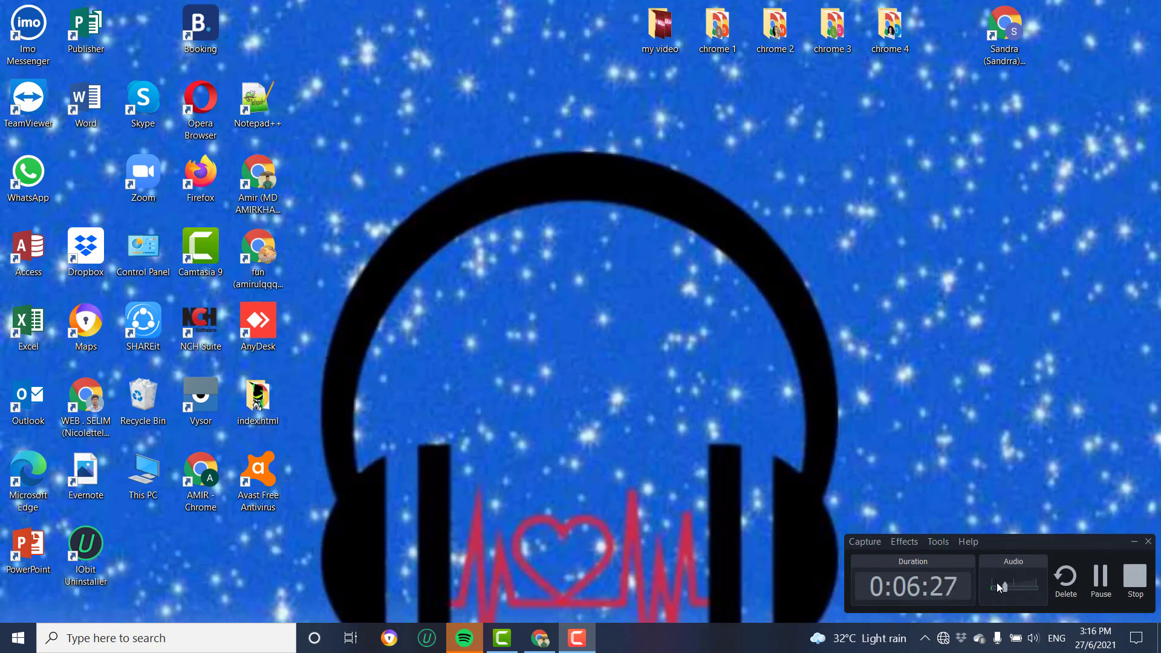
pyautogui.moveTo(1005, 586); pyautogui.dragTo(1047, 595)
# Switch to the Camtasia editor and move the timeline playhead to 0:05:42;21
pyautogui.click(510, 645)
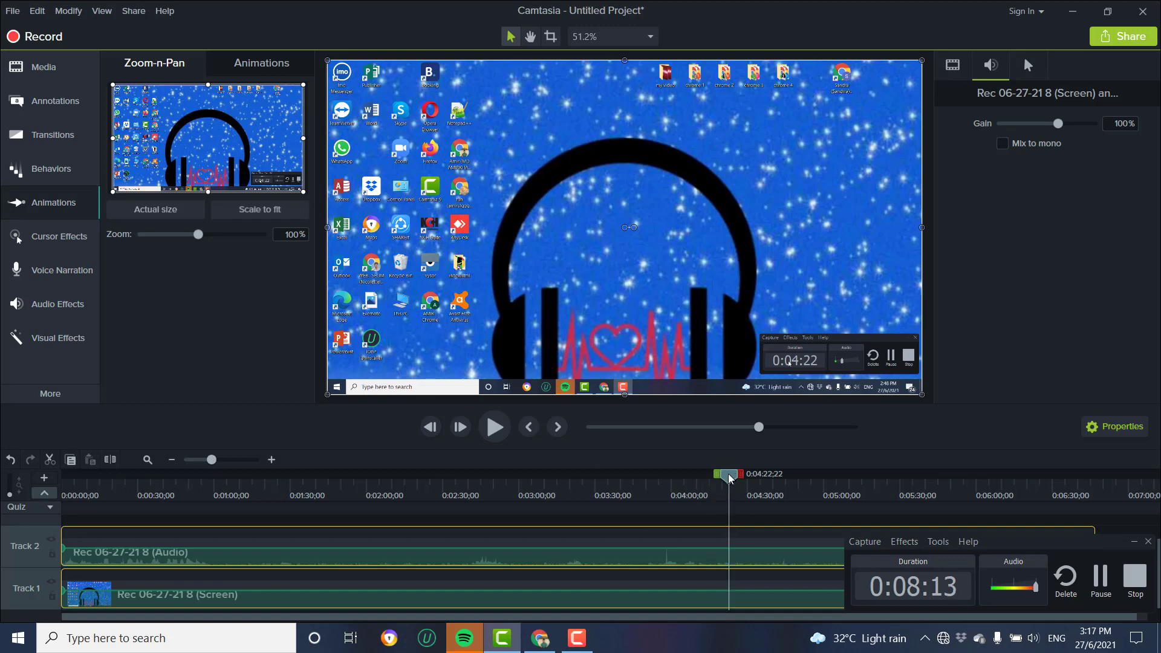
pyautogui.moveTo(730, 479); pyautogui.dragTo(935, 478)
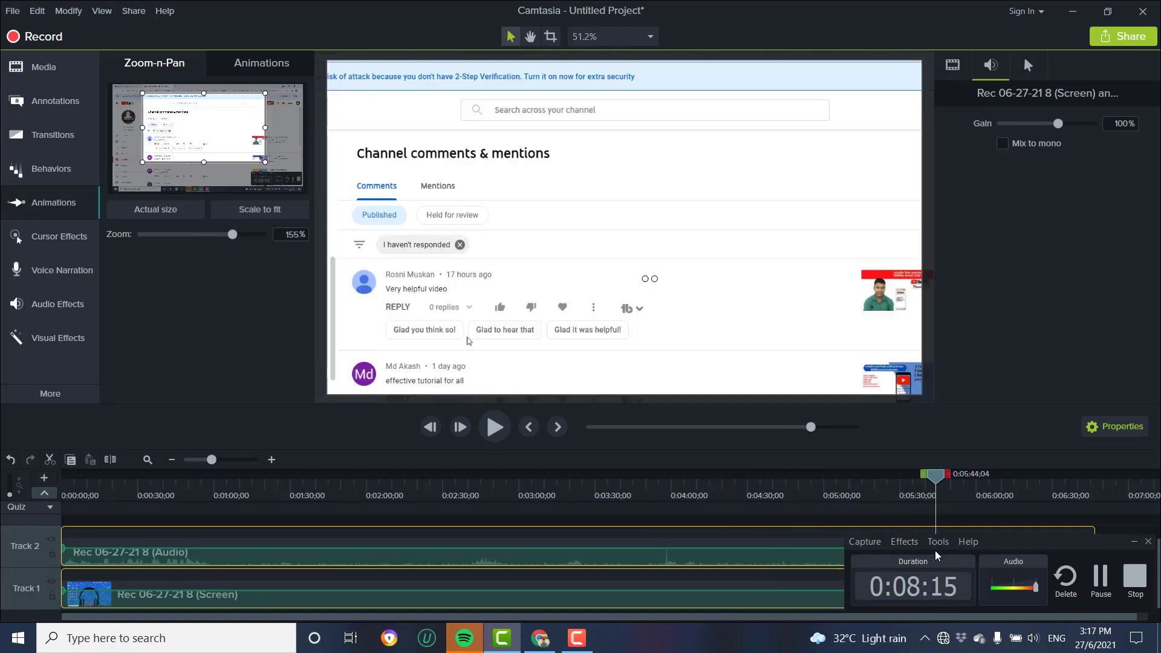
pyautogui.moveTo(937, 555); pyautogui.dragTo(934, 596)
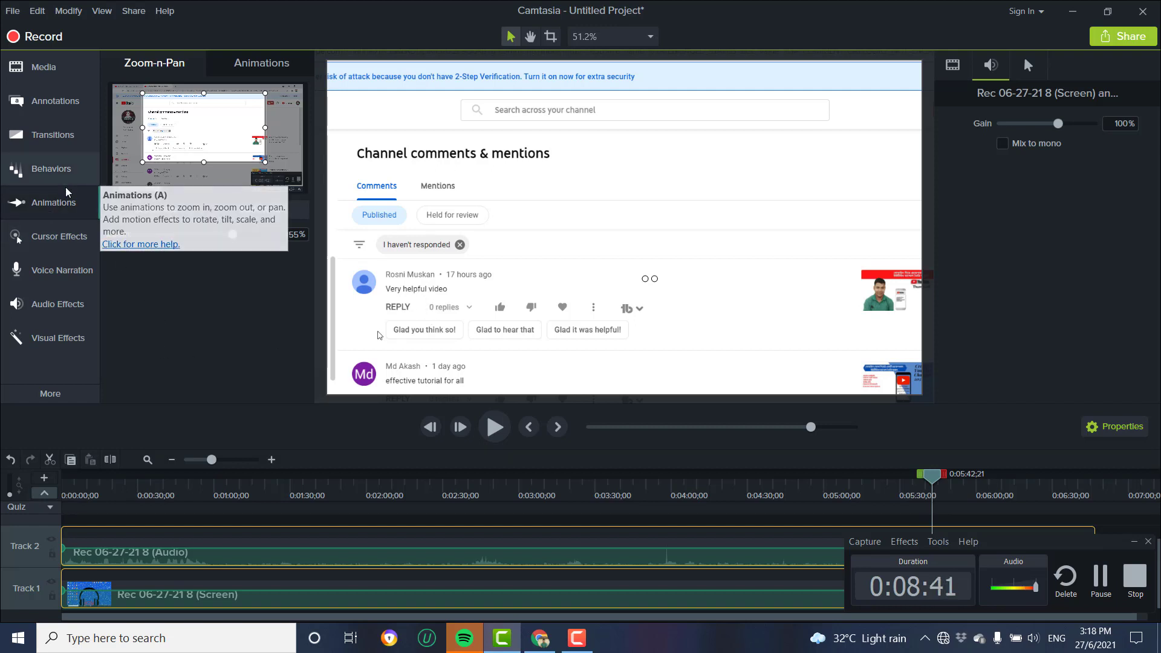
# Enlarge the Zoom-n-Pan frame at the playhead until the zoom is about 117%
pyautogui.click(38, 211)
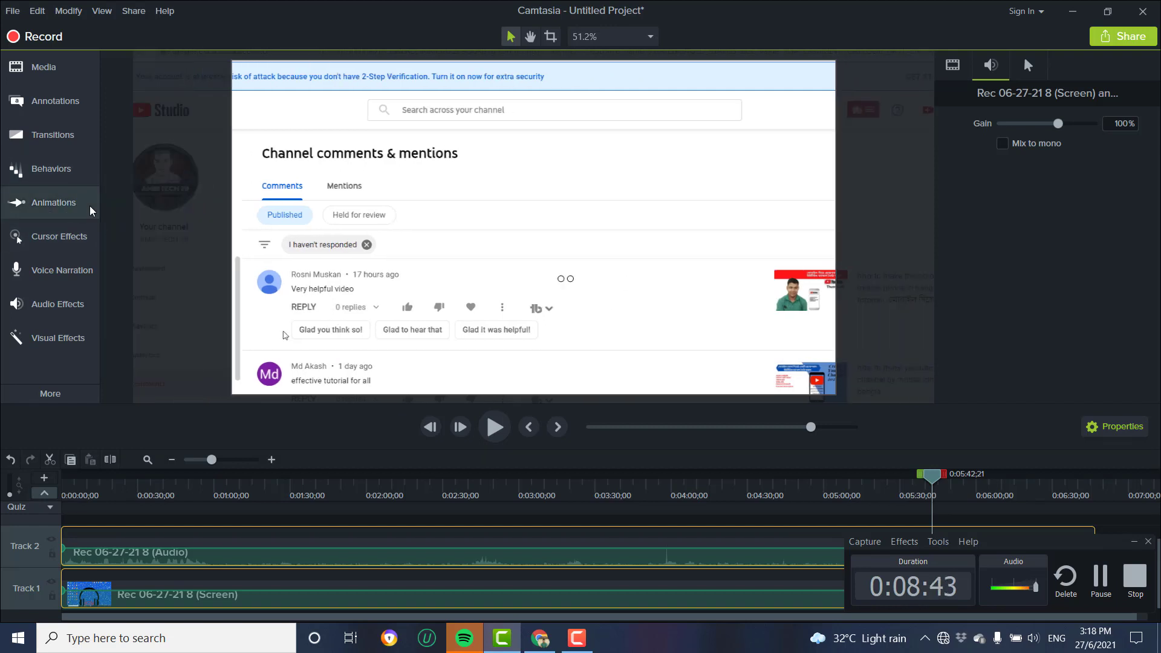
pyautogui.click(37, 212)
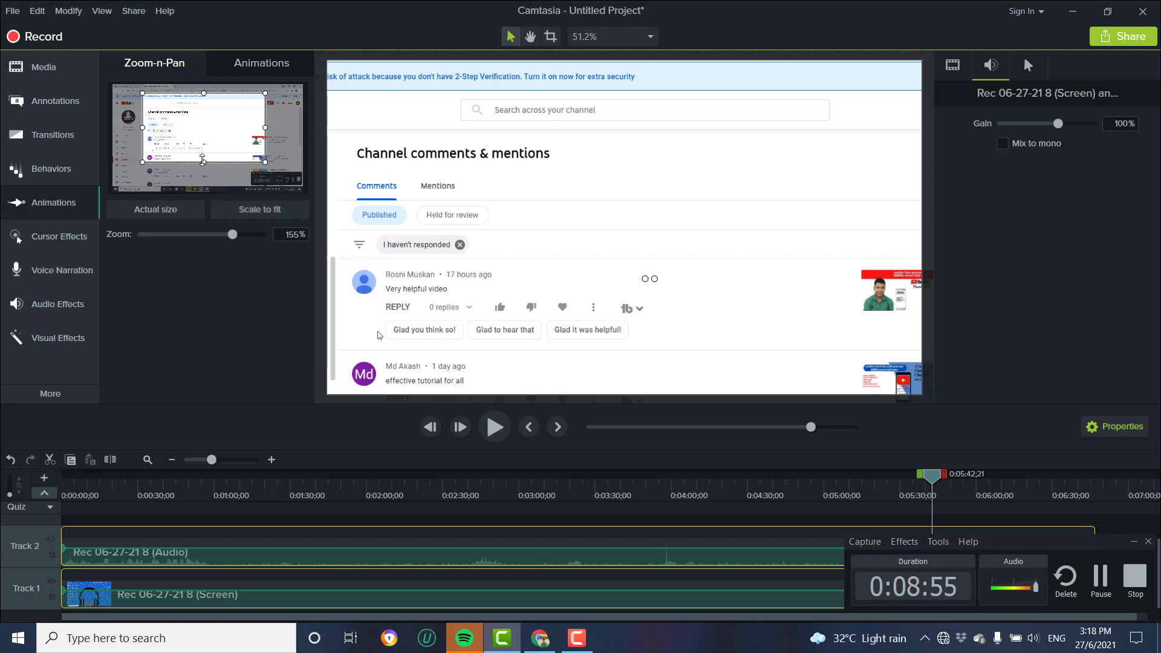
pyautogui.moveTo(203, 163); pyautogui.dragTo(230, 190)
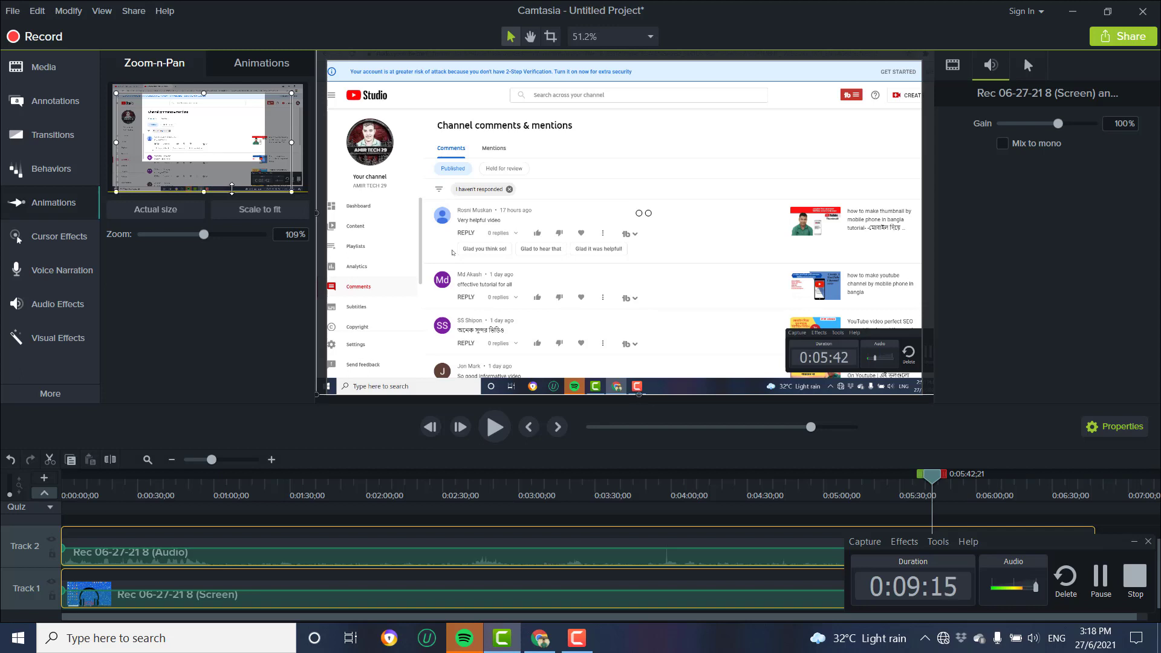
pyautogui.moveTo(232, 191); pyautogui.dragTo(235, 184)
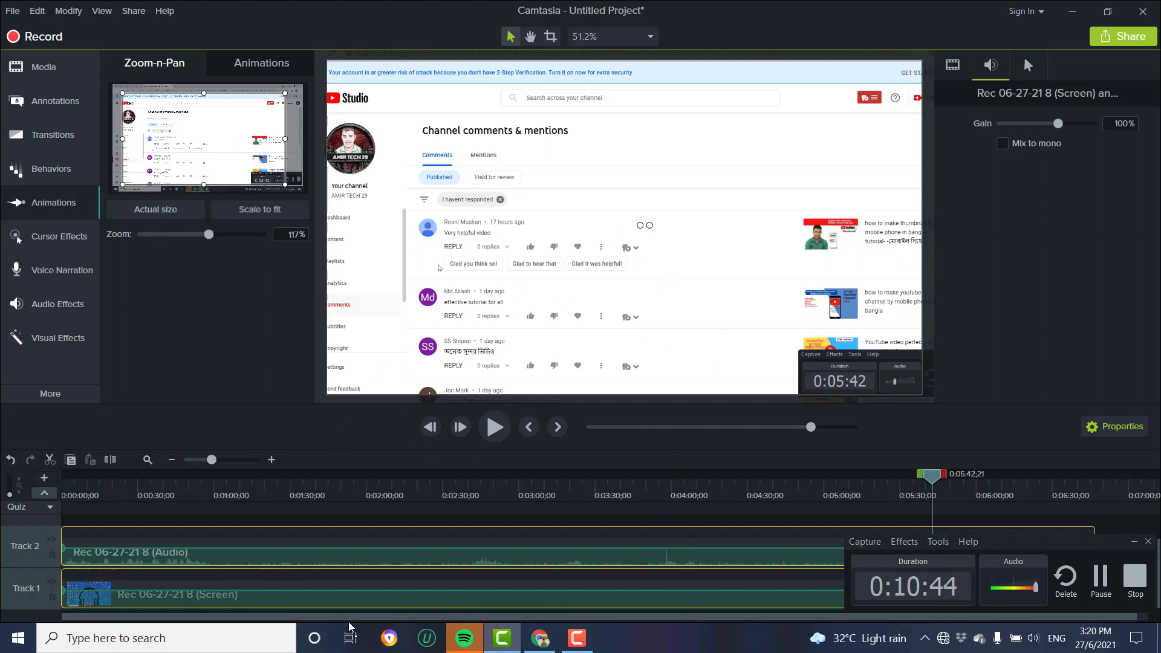
# Start producing the project to a local file with the "MP4 only (up to 1080p)" preset
pyautogui.click(1122, 37)
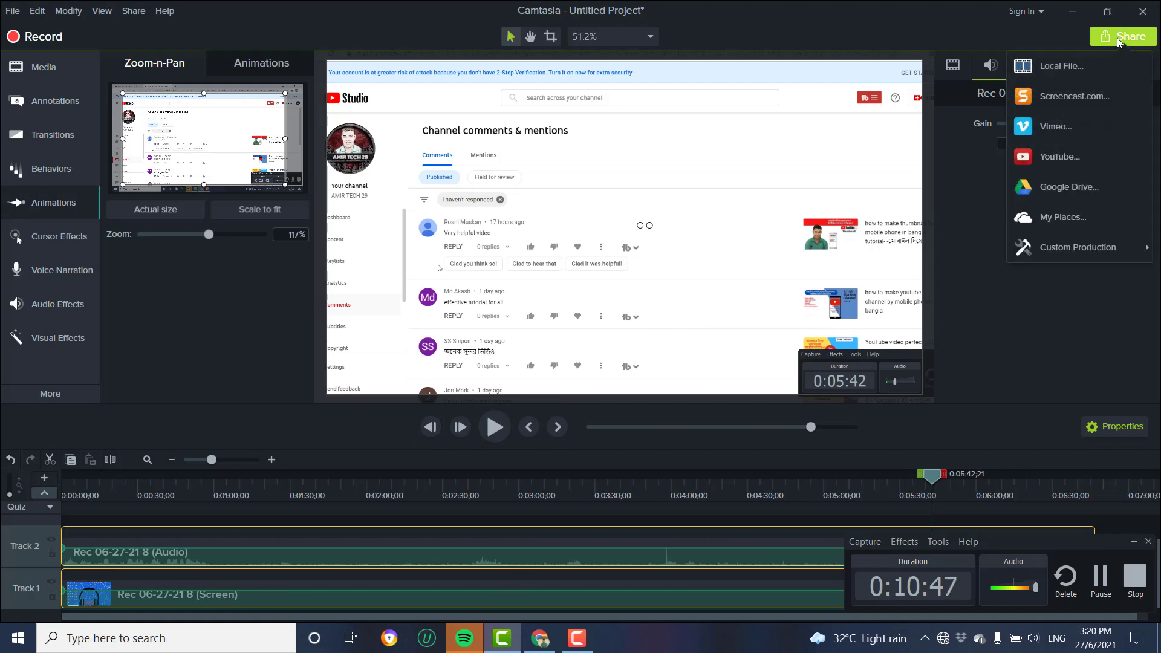
pyautogui.click(1060, 67)
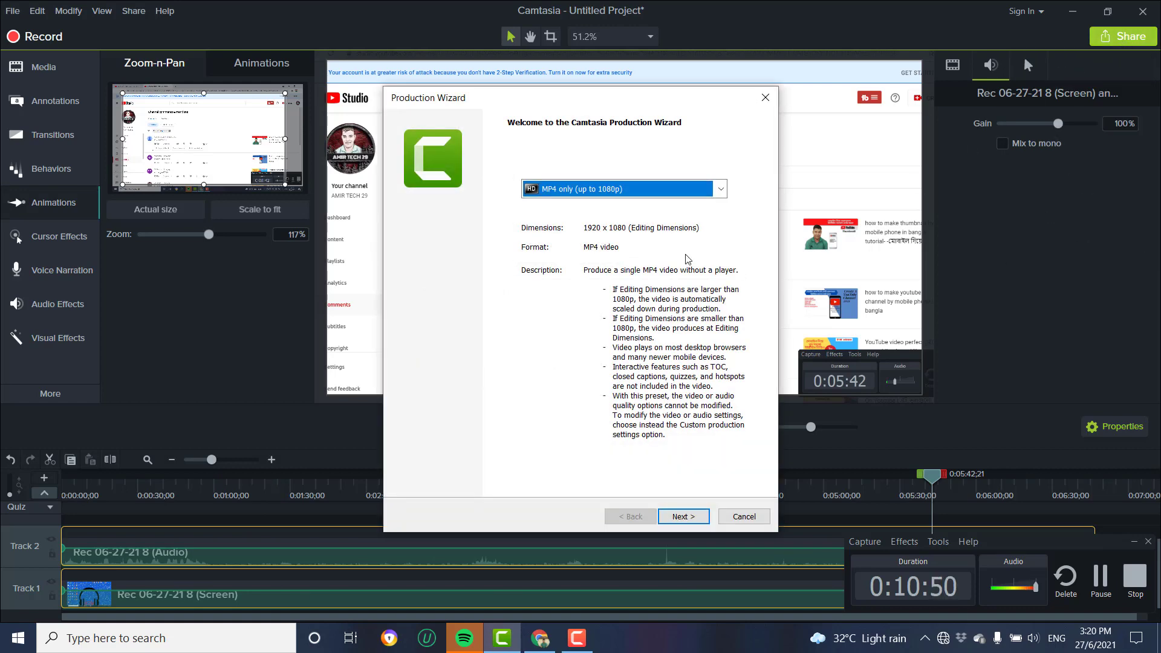
pyautogui.click(722, 191)
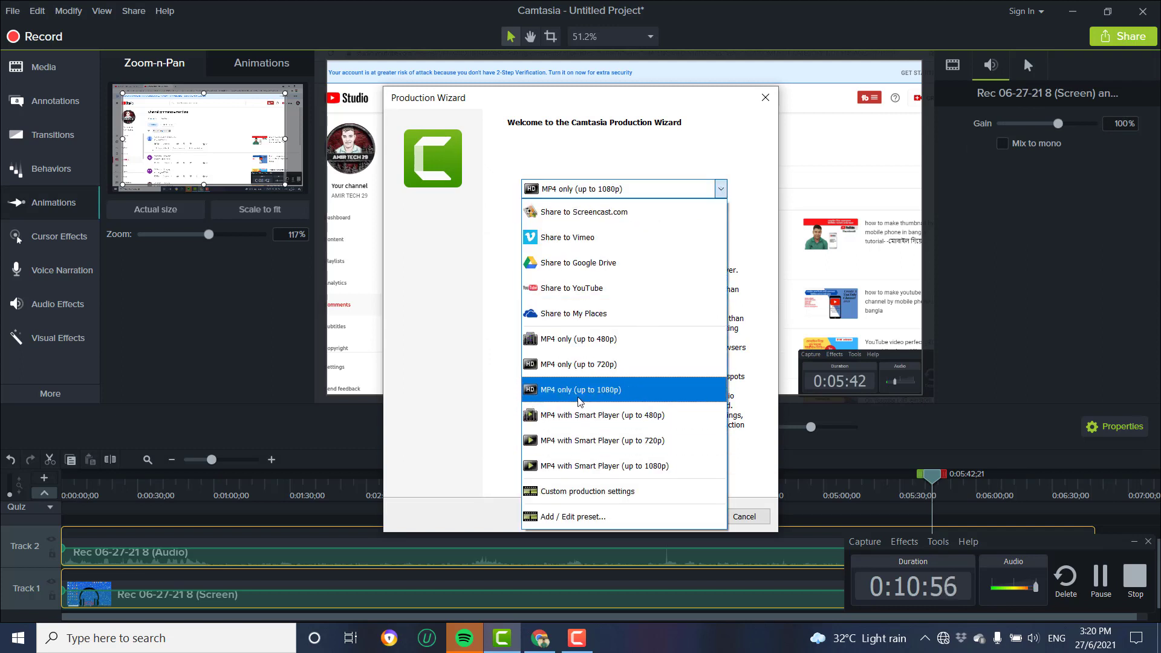
pyautogui.click(617, 391)
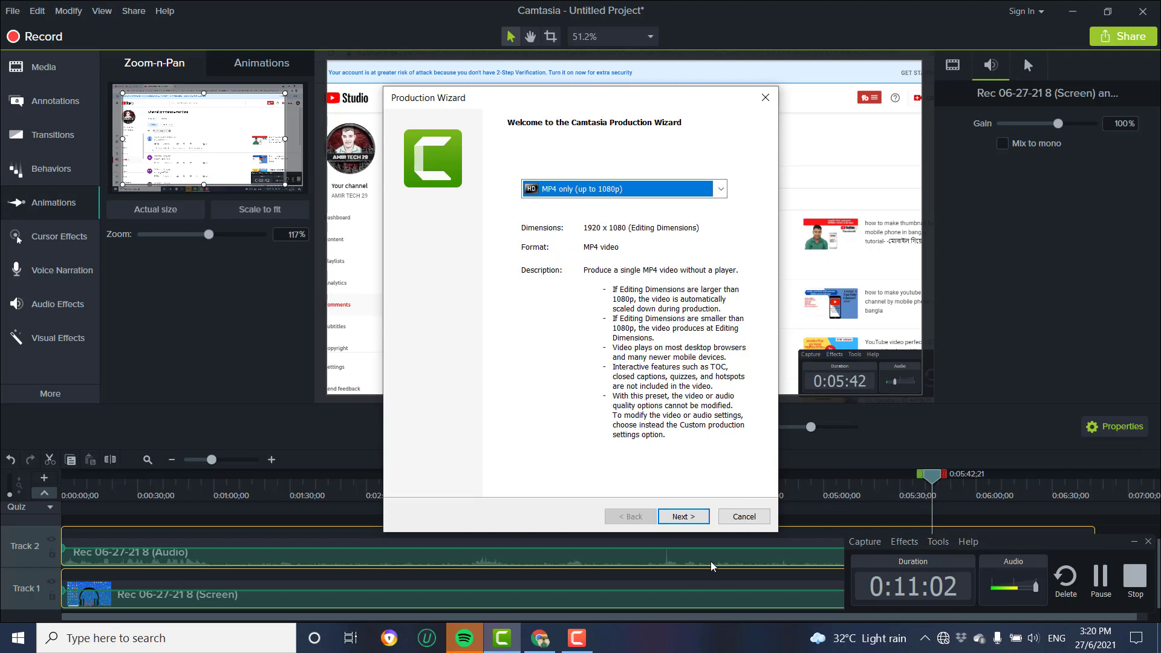
pyautogui.click(685, 519)
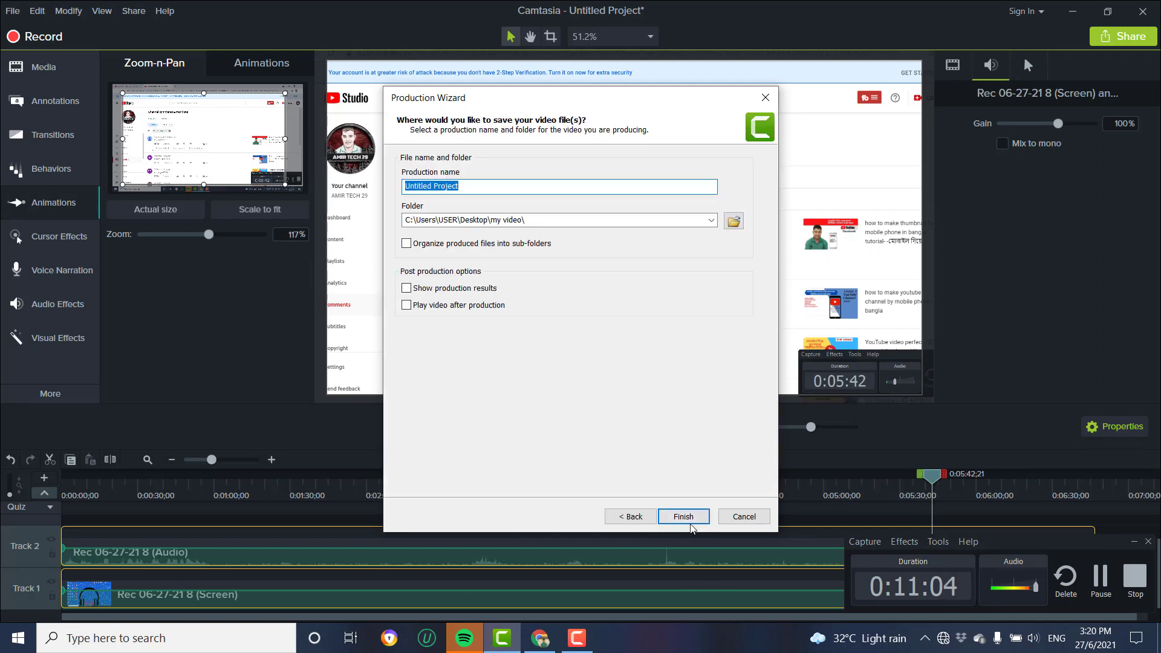
# Name the production "test" in the Desktop folder "my video" and finish the production wizard
pyautogui.click(733, 221)
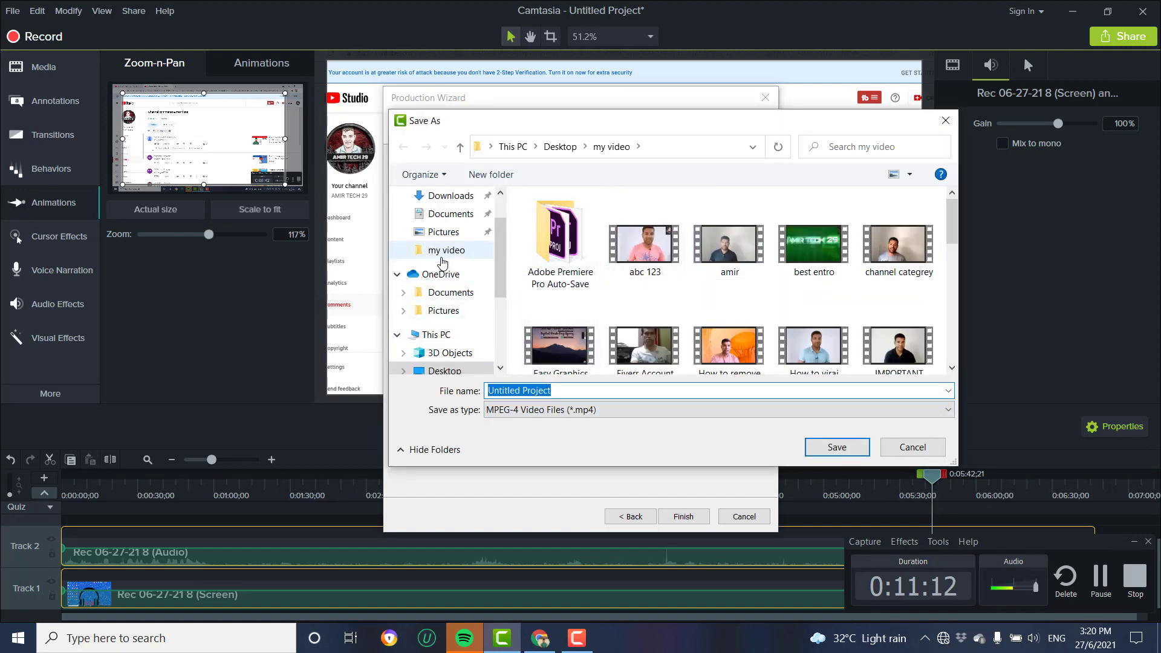
pyautogui.click(555, 390)
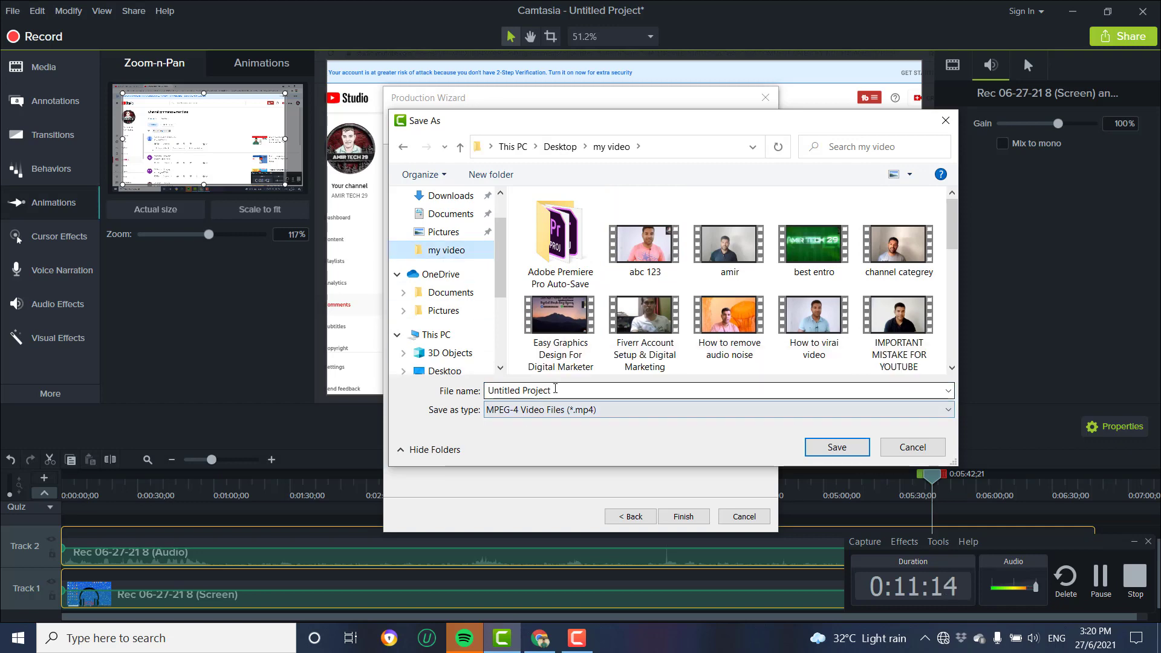
pyautogui.hotkey('ctrl', 'a')
pyautogui.press('BackSpace')
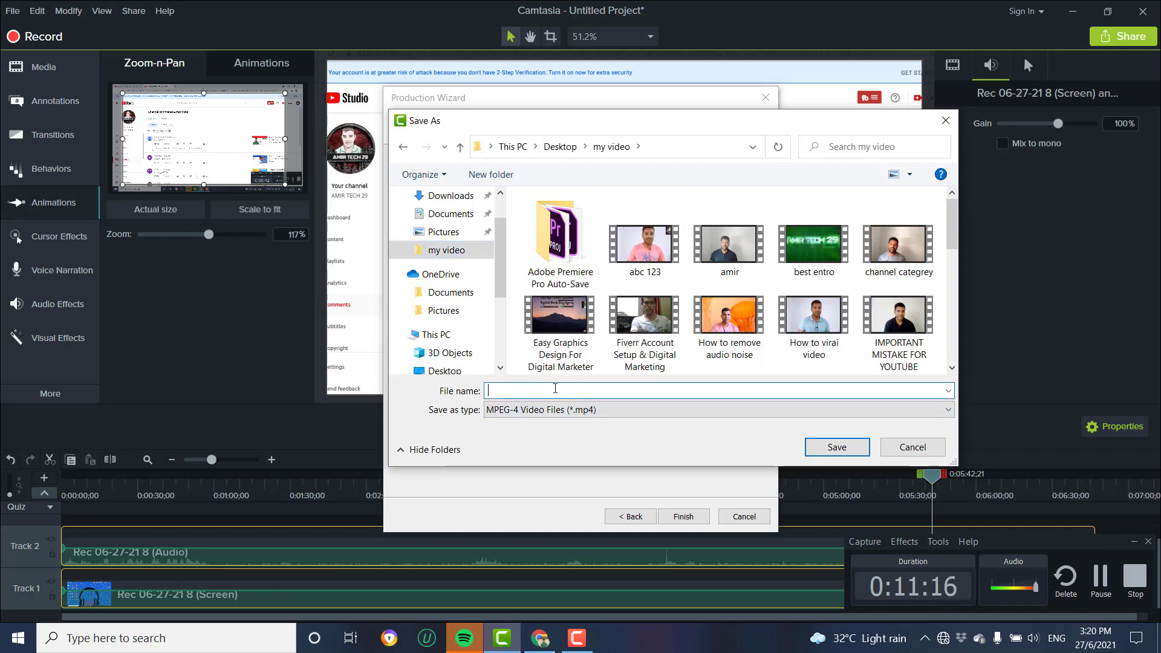
pyautogui.write('te')
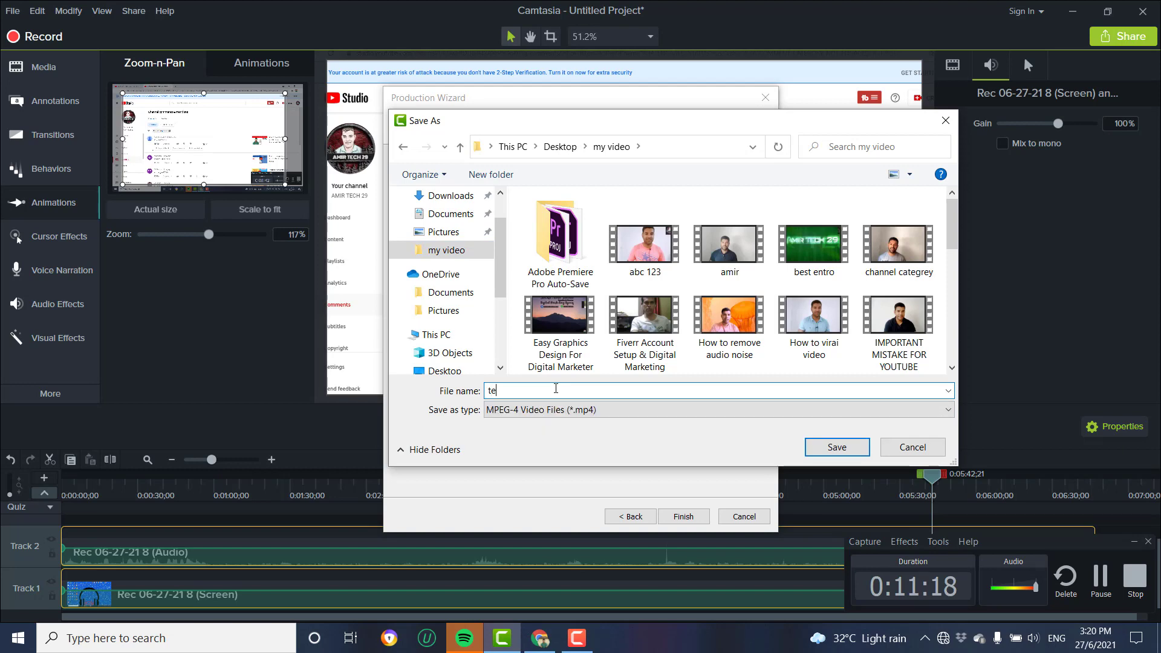
pyautogui.write('st')
pyautogui.click(843, 450)
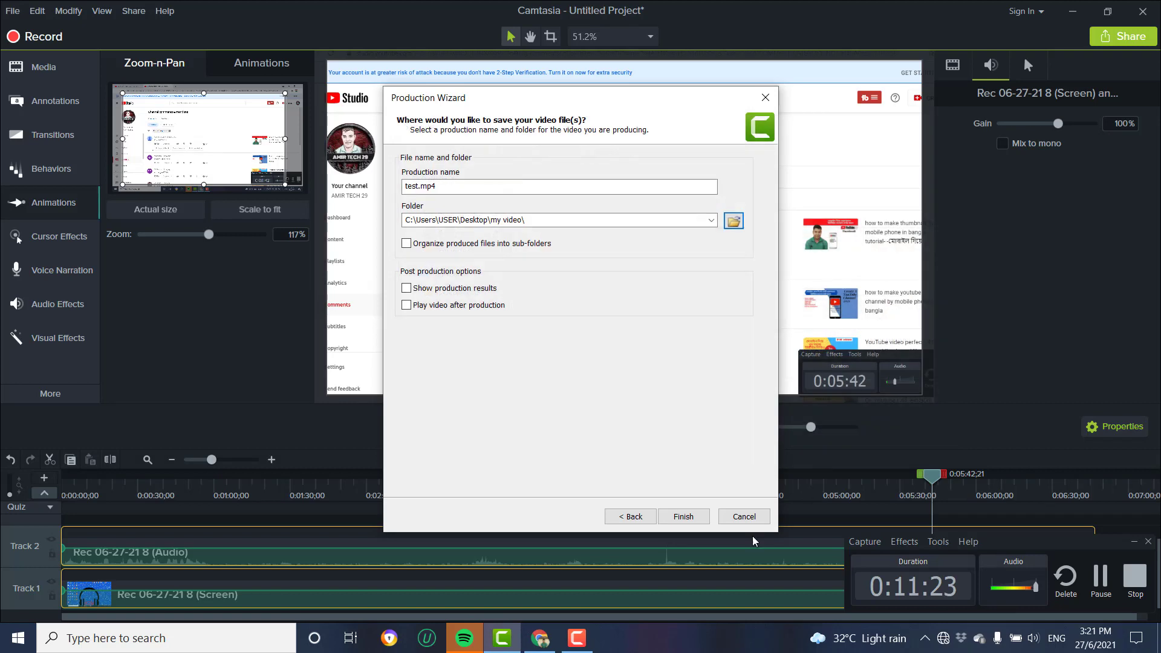
pyautogui.click(686, 520)
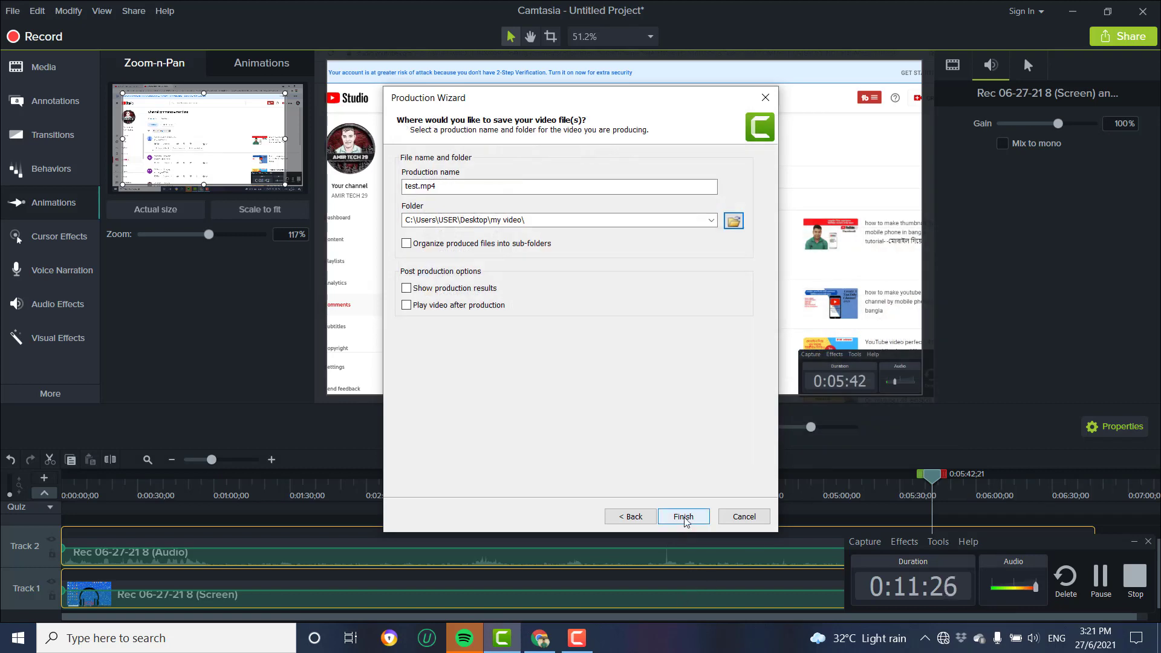